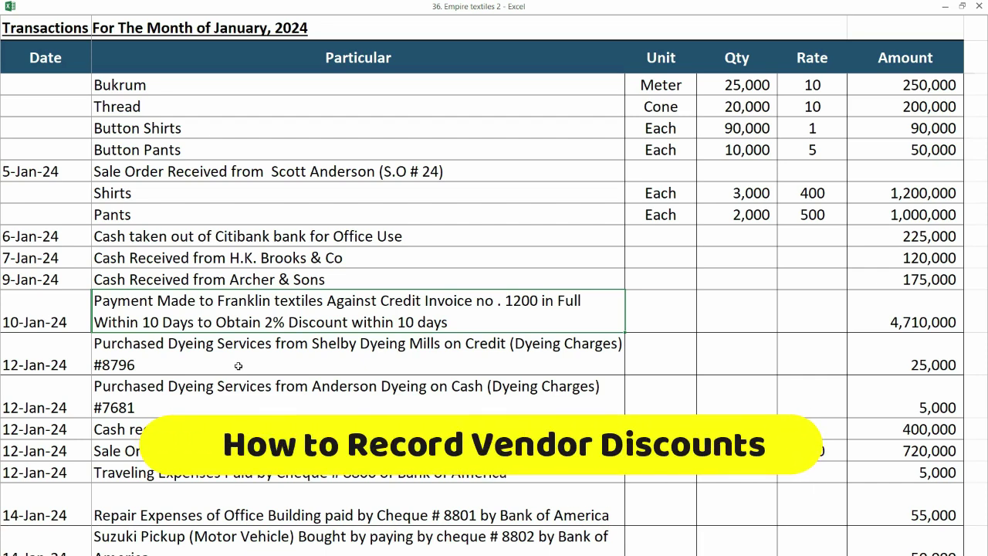
Review the 3-Jan-24 Franklin Textiles purchase, with its Button Shirts and Bukrum lines, in Excel
{"action": "scroll", "coordinate": [233, 353], "scroll_direction": "up", "scroll_amount": 1}
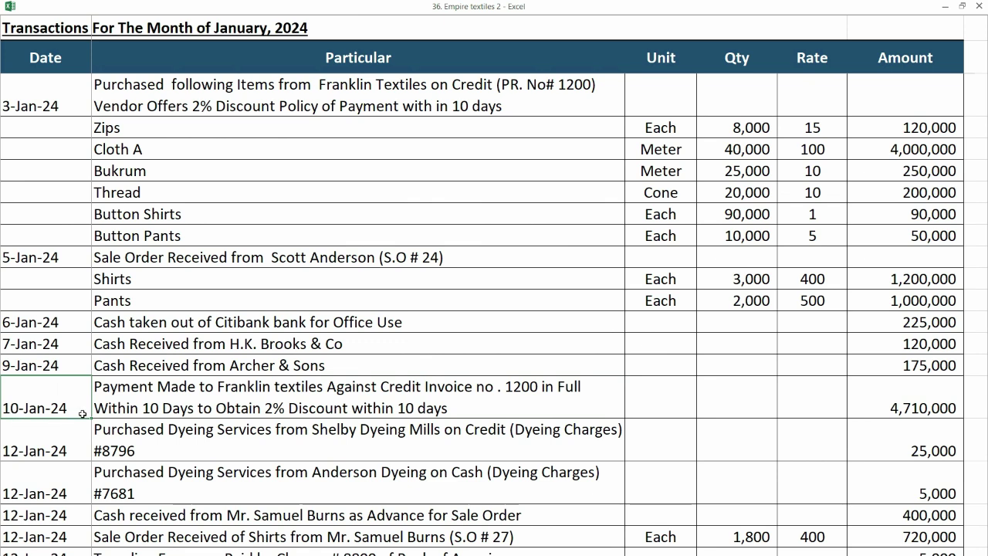
{"action": "left_click", "coordinate": [142, 403]}
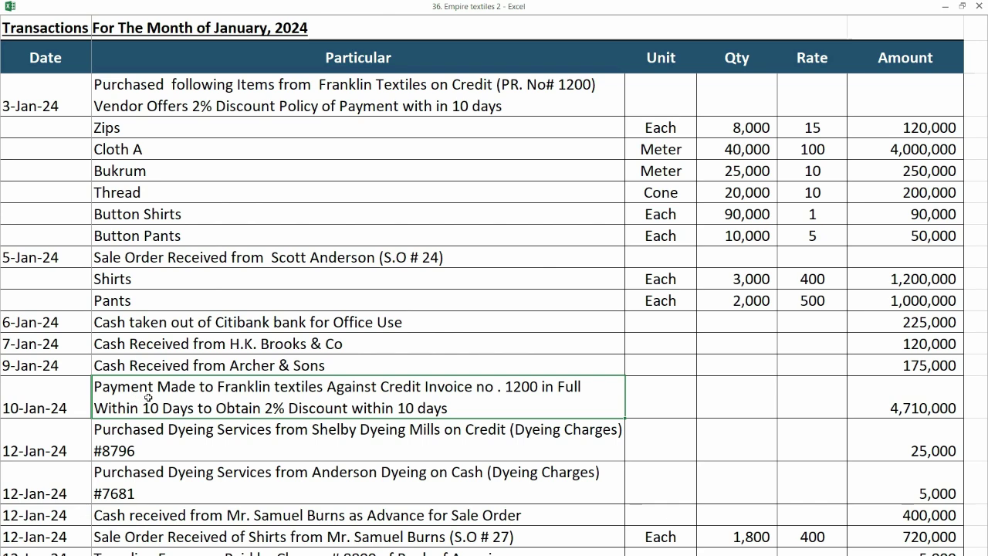
{"action": "scroll", "coordinate": [266, 405], "scroll_direction": "up", "scroll_amount": 1}
{"action": "left_click", "coordinate": [254, 278]}
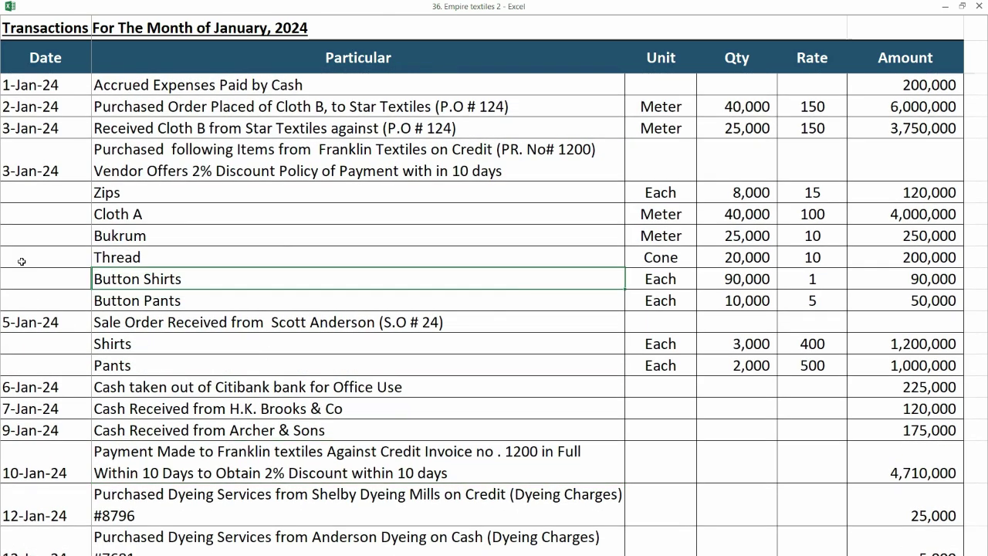
{"action": "left_click", "coordinate": [27, 165]}
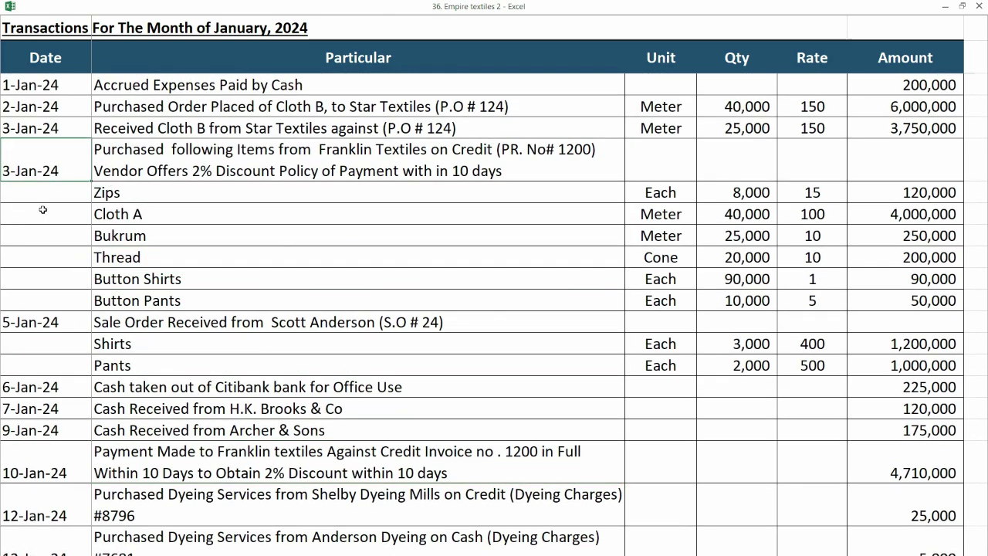
{"action": "left_click", "coordinate": [152, 170]}
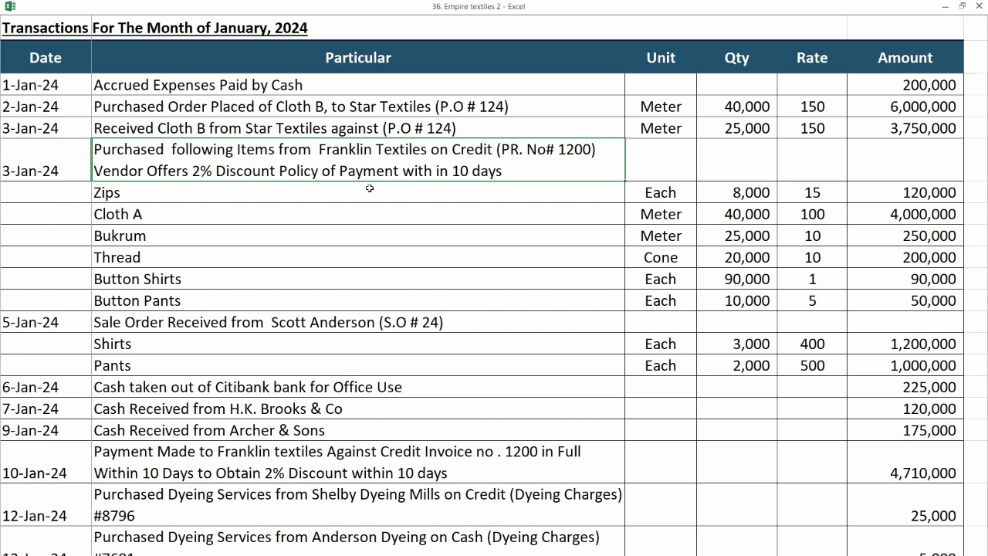
{"action": "left_click", "coordinate": [478, 237]}
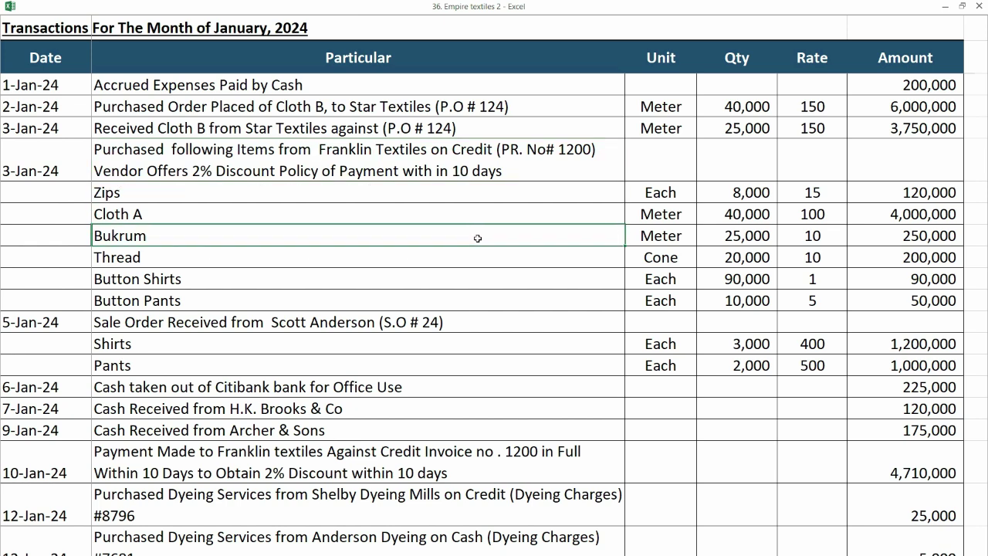
Check the 10-Jan-24 Franklin Textiles payment entry, then switch to QuickBooks
{"action": "scroll", "coordinate": [103, 391], "scroll_direction": "down", "scroll_amount": 3}
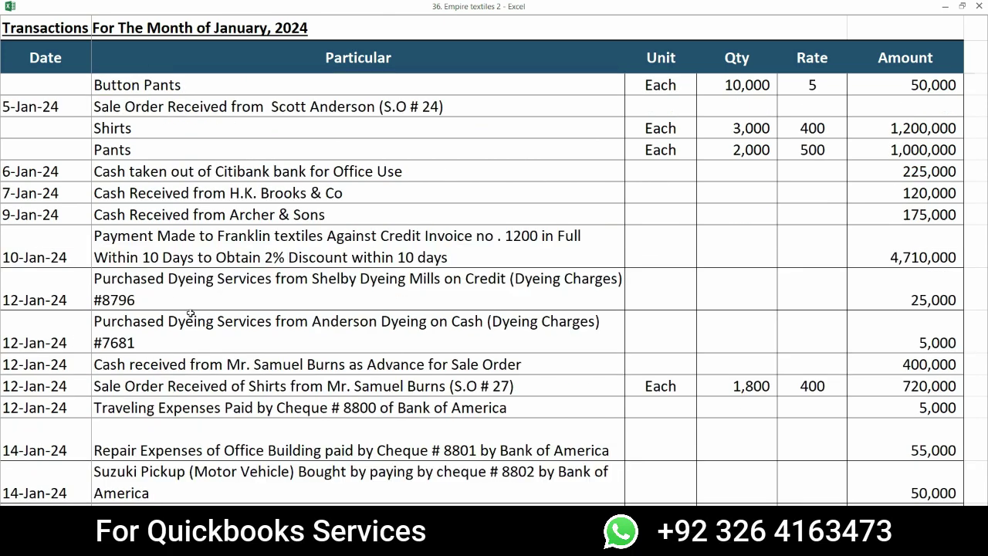
{"action": "left_click", "coordinate": [225, 249]}
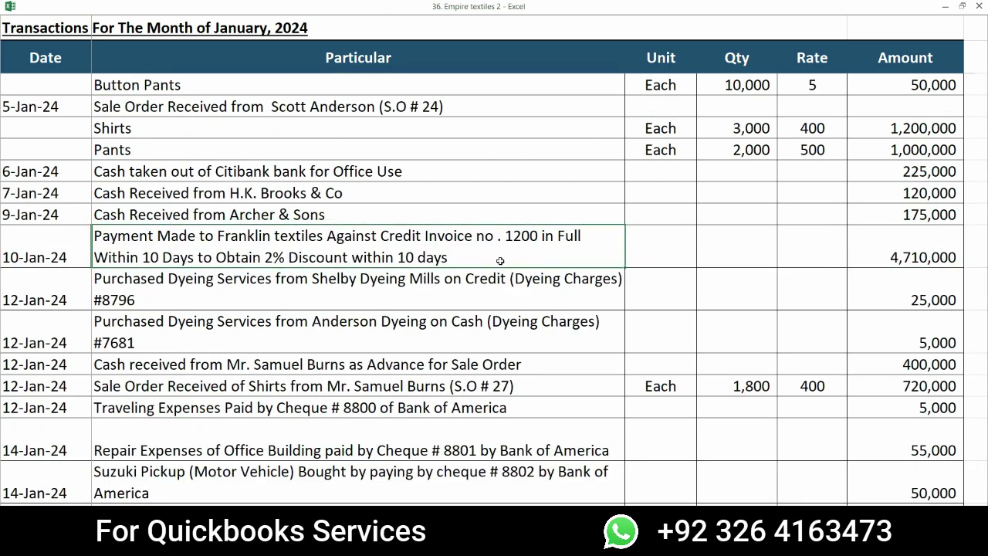
{"action": "scroll", "coordinate": [311, 298], "scroll_direction": "up", "scroll_amount": 3}
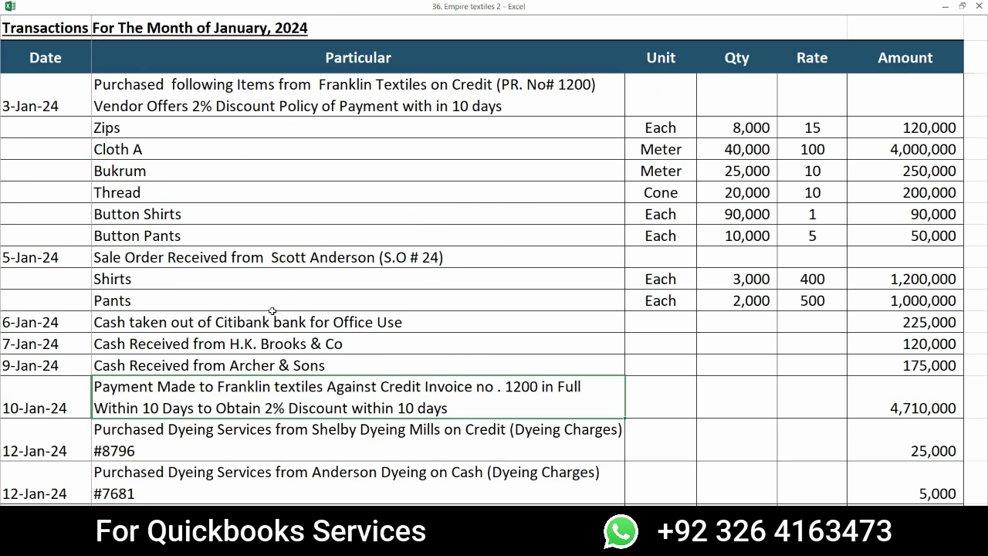
{"action": "key", "text": "alt+Tab"}
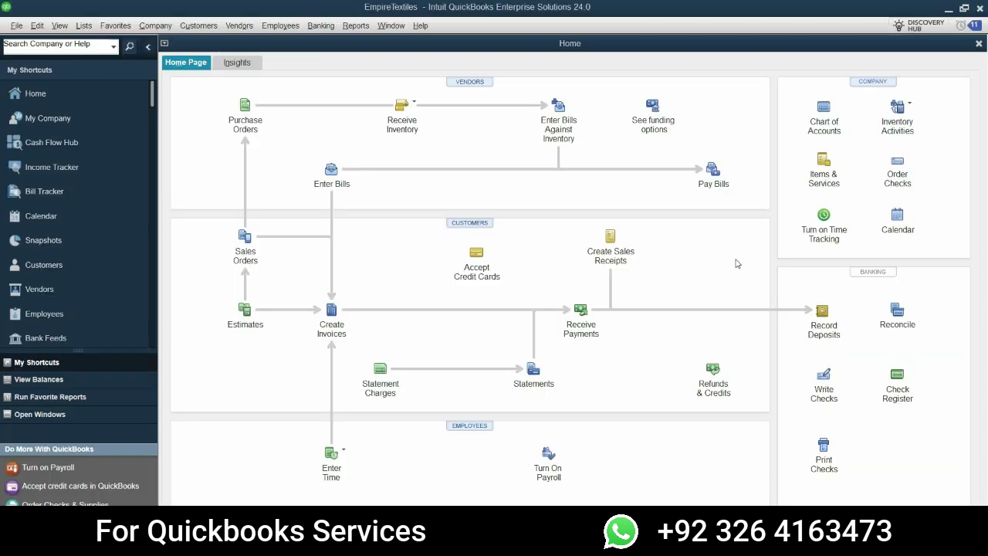
{"action": "left_click", "coordinate": [825, 108]}
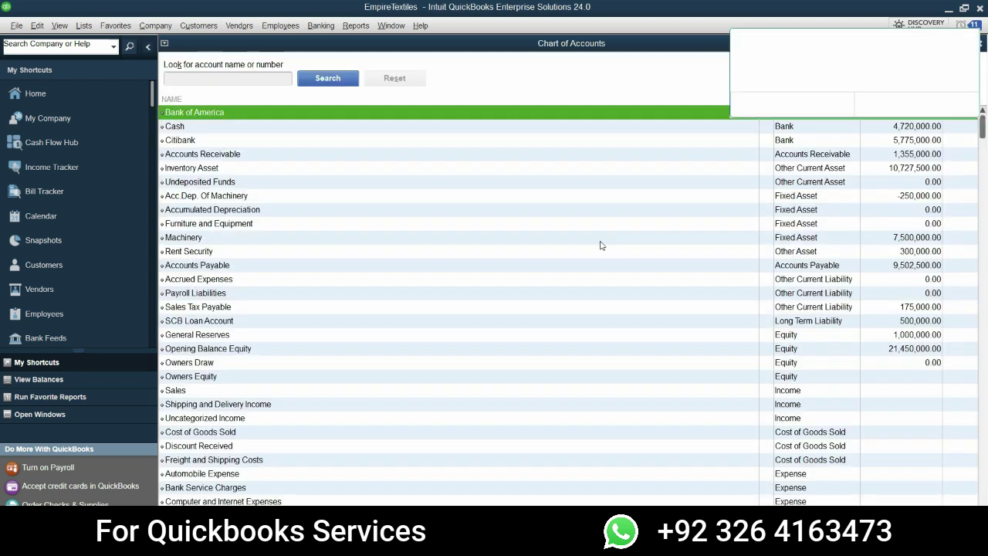
{"action": "left_click", "coordinate": [348, 214]}
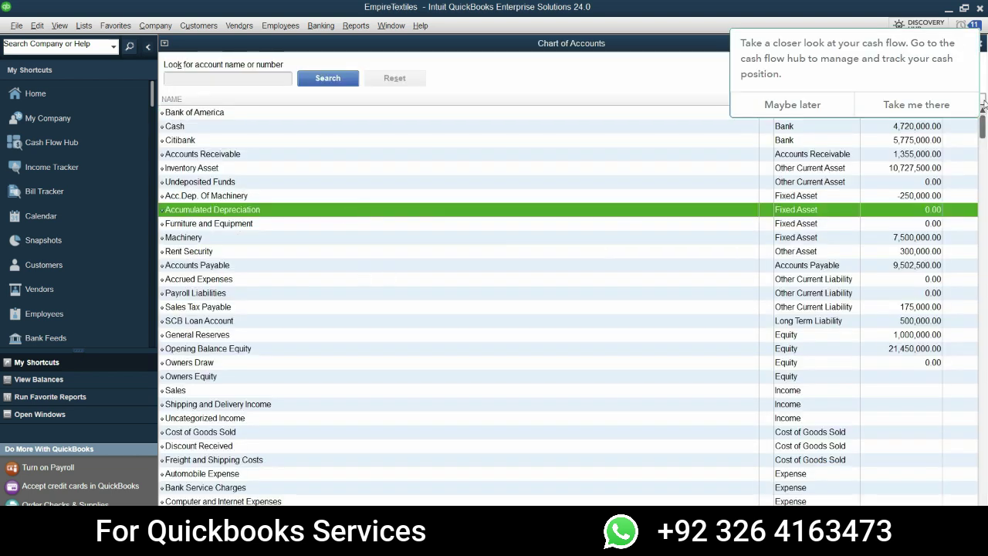
{"action": "left_click", "coordinate": [784, 105]}
{"action": "left_click", "coordinate": [256, 155]}
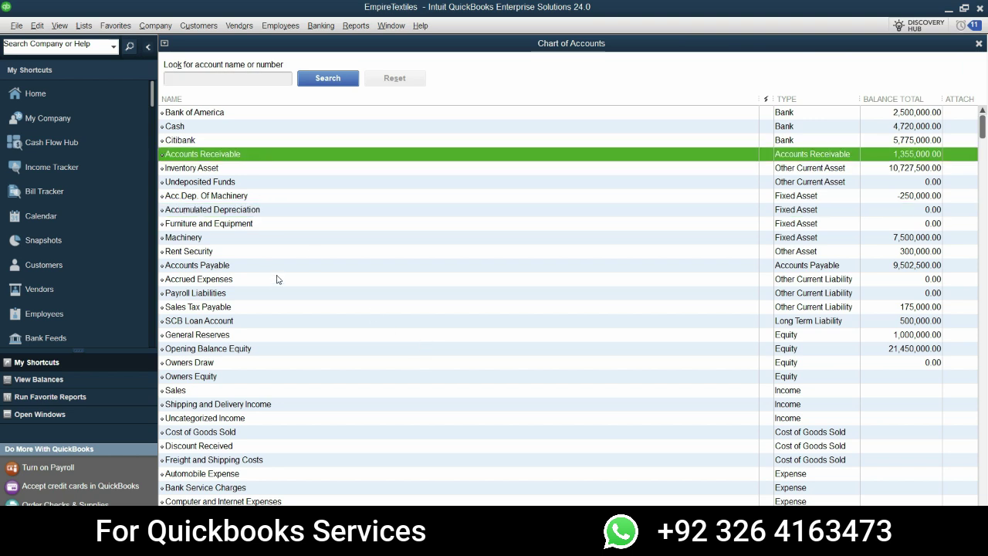
{"action": "left_click", "coordinate": [274, 171]}
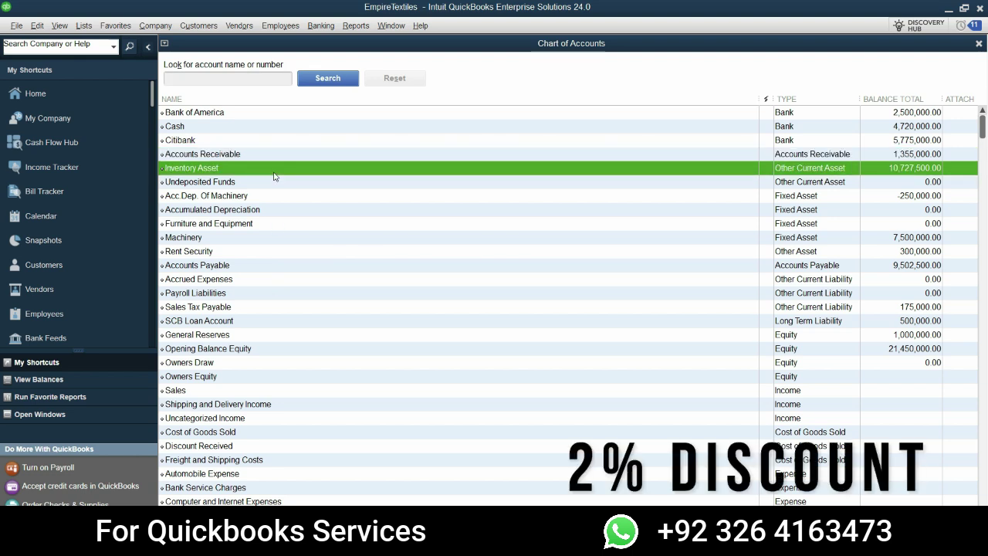
{"action": "left_click", "coordinate": [98, 95]}
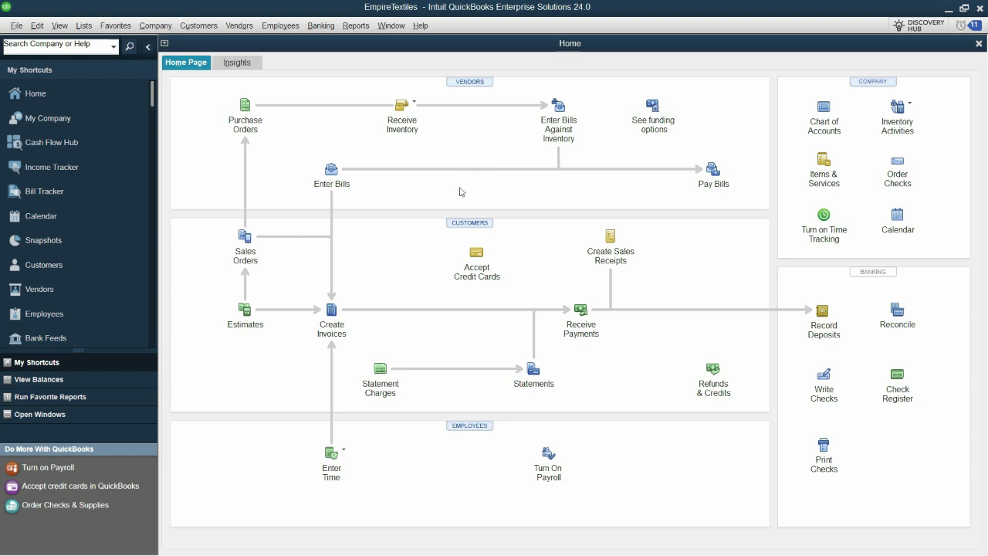
View Franklin Textiles bill 1200, with 2% discount terms and a 13-01-2024 discount date, in Enter Bills
{"action": "left_click", "coordinate": [331, 171]}
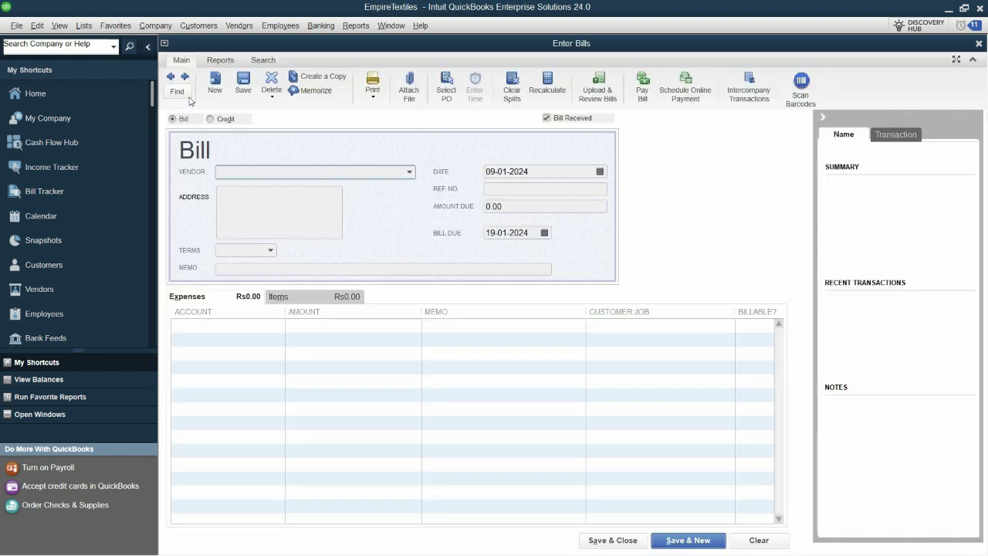
{"action": "left_click", "coordinate": [171, 76]}
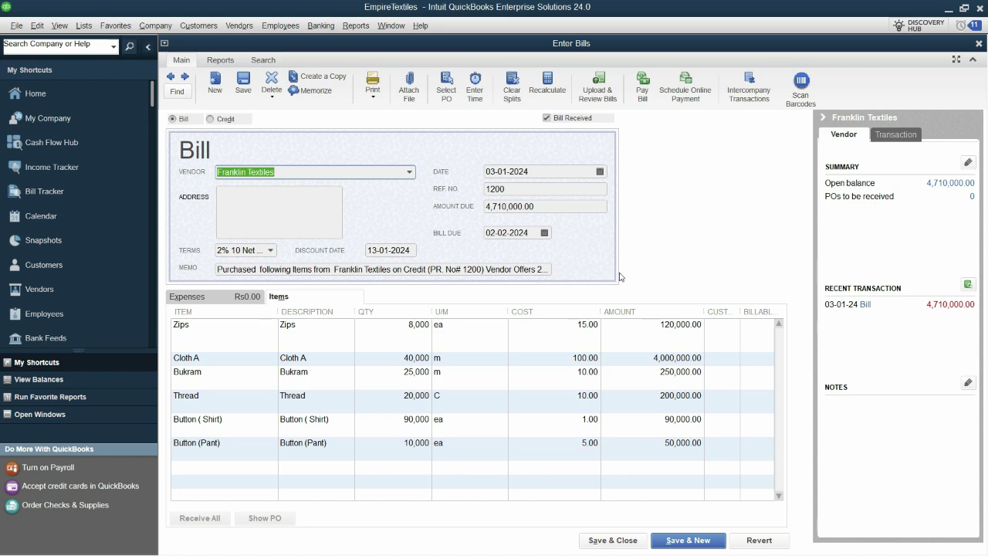
{"action": "left_click", "coordinate": [979, 43]}
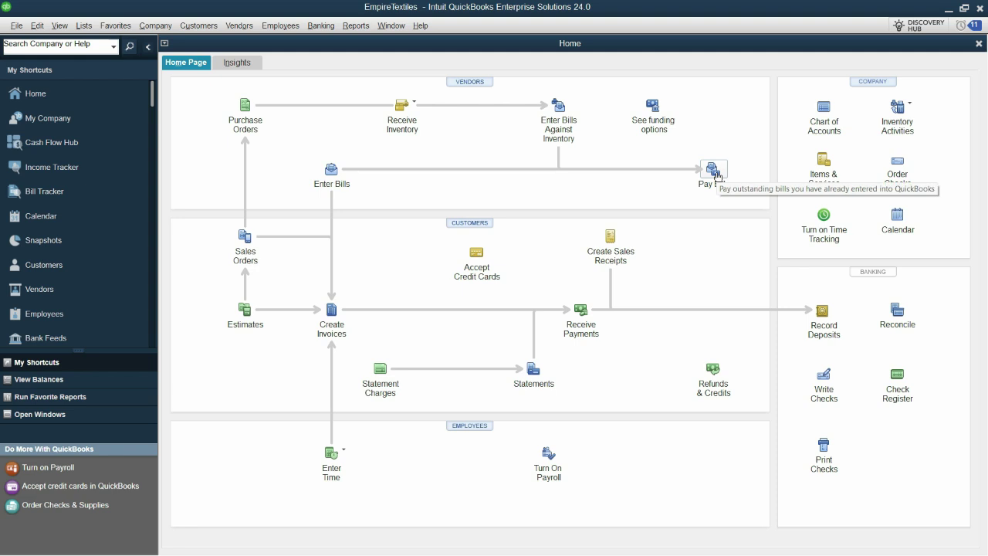
Bring up Pay Bills listing all five open vendor bills, totalling 9,502,500.00
{"action": "left_click", "coordinate": [332, 171]}
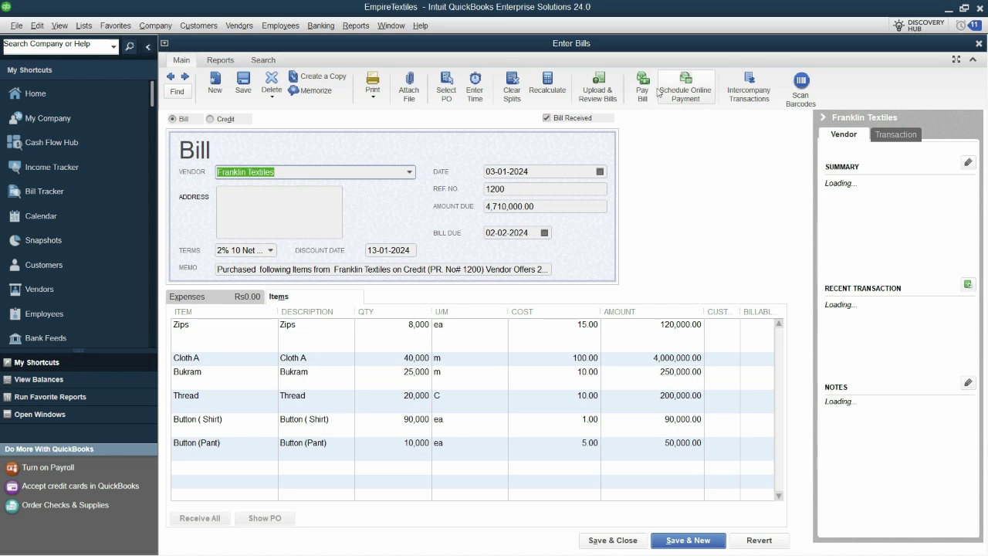
{"action": "left_click", "coordinate": [653, 91]}
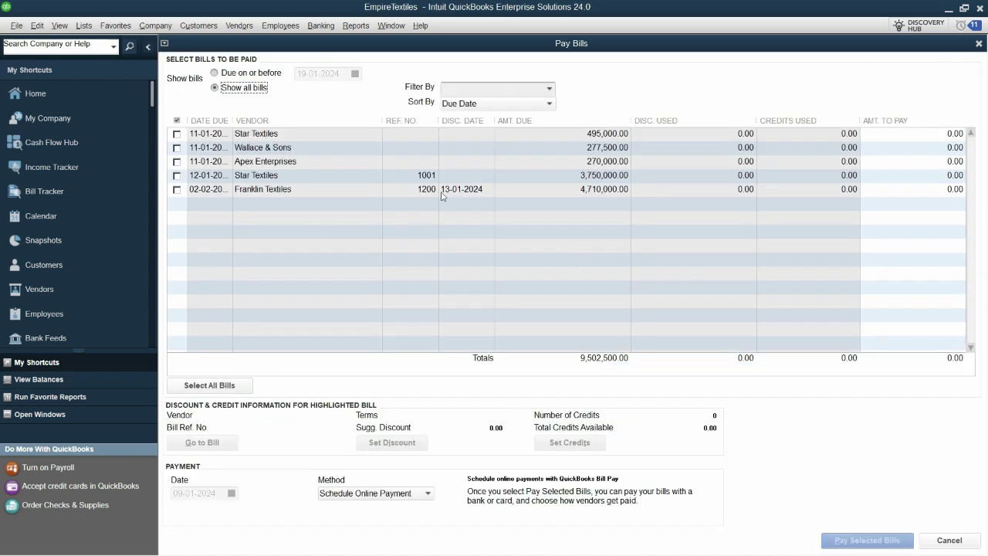
{"action": "left_click", "coordinate": [979, 43]}
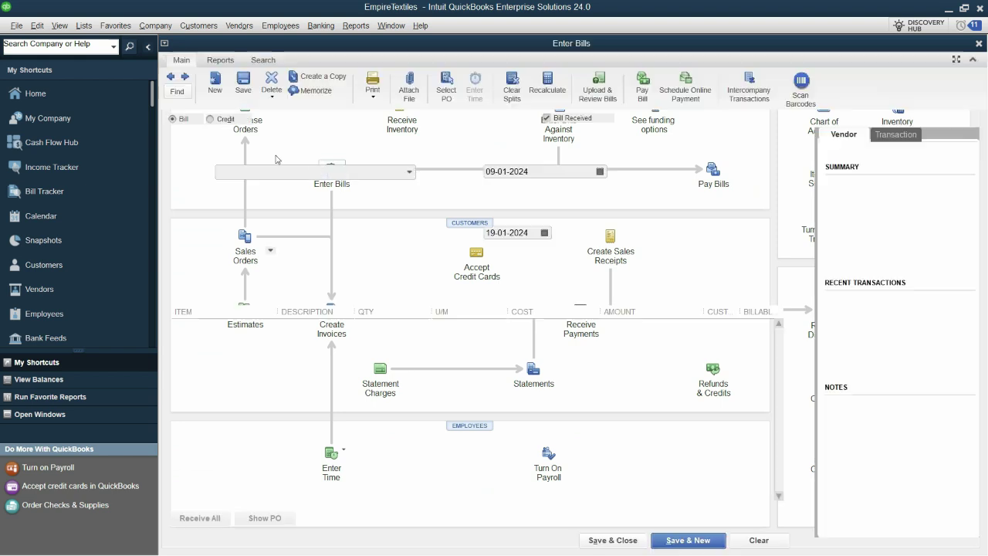
{"action": "left_click", "coordinate": [640, 85]}
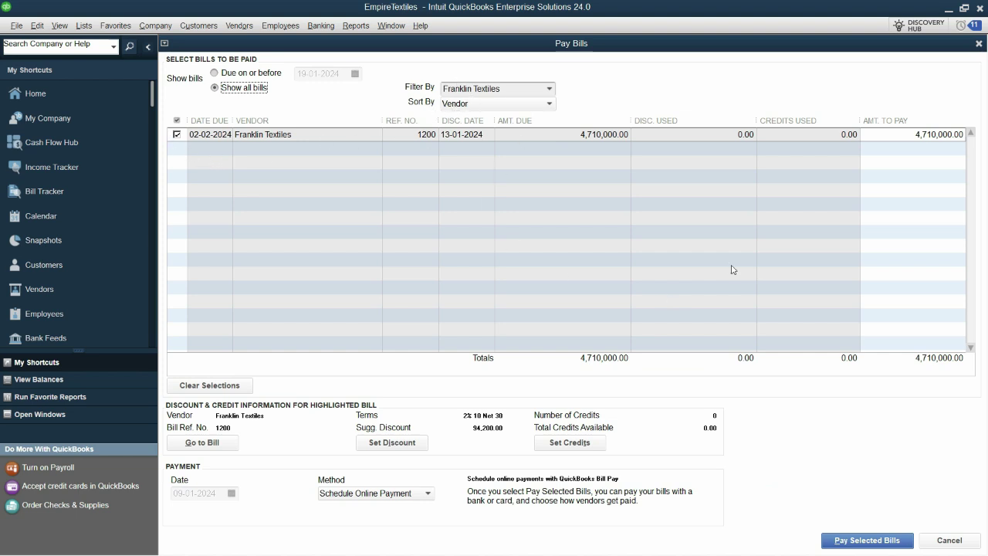
{"action": "left_click", "coordinate": [979, 43]}
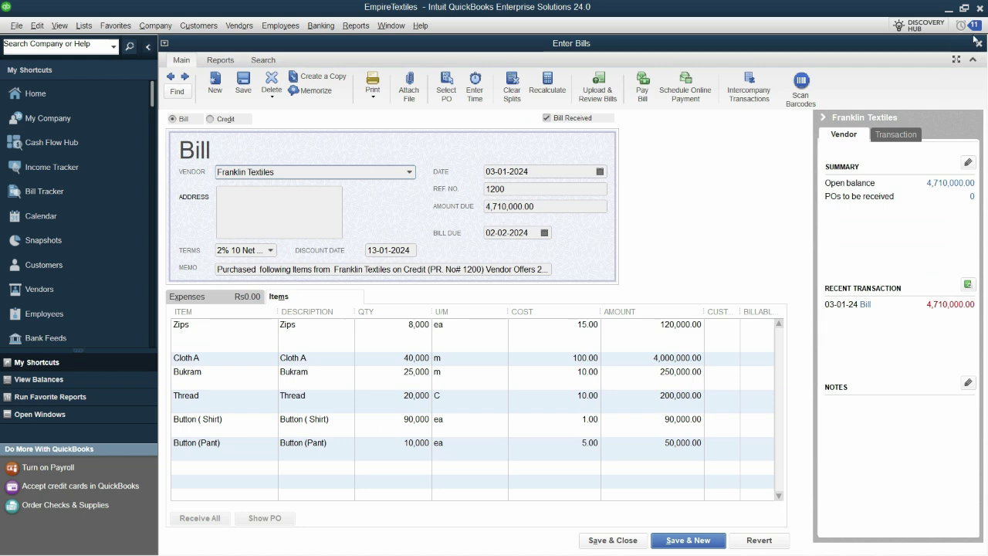
{"action": "left_click", "coordinate": [979, 43]}
{"action": "left_click", "coordinate": [713, 170]}
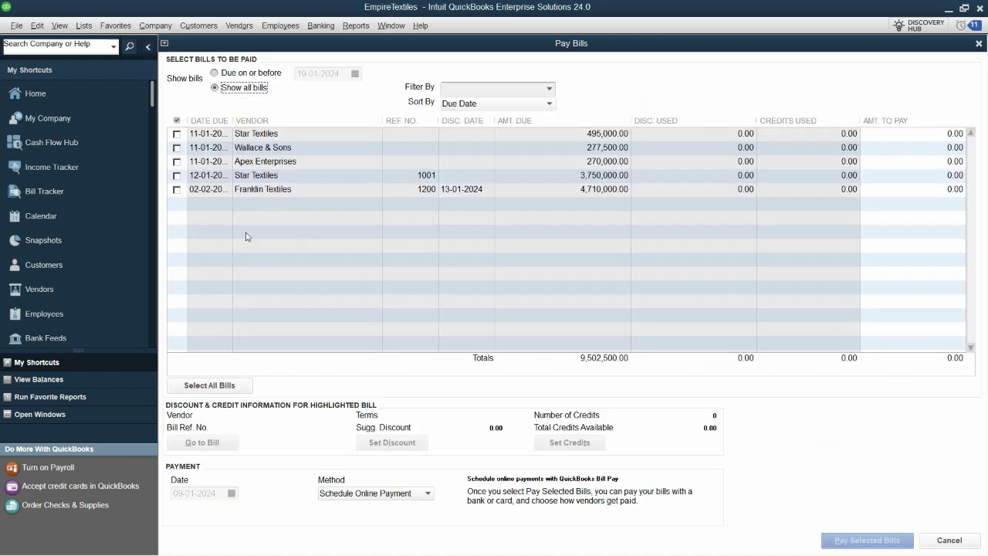
Mark Franklin Textiles' 4,710,000.00 bill for payment by Check, dated 10-01-2024
{"action": "left_click", "coordinate": [177, 190]}
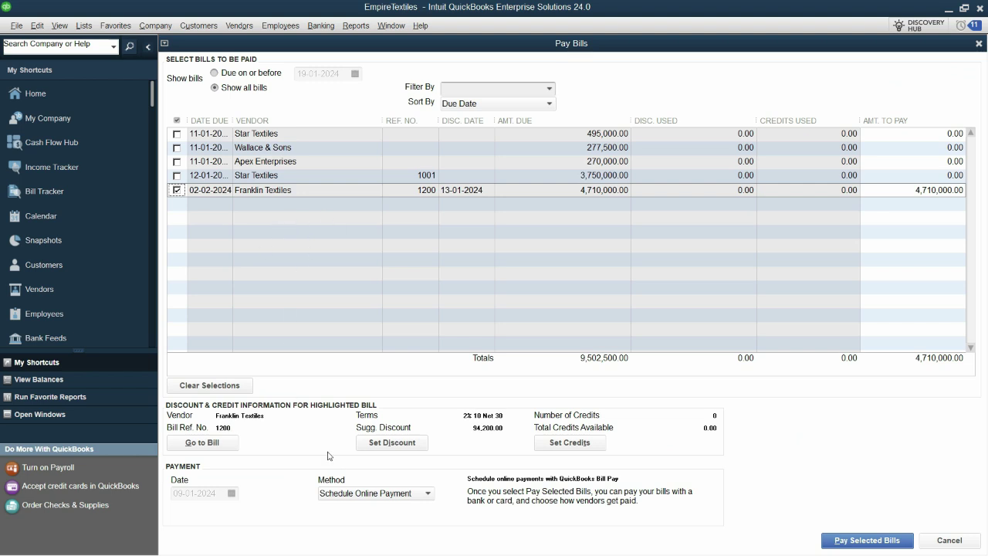
{"action": "left_click", "coordinate": [355, 492]}
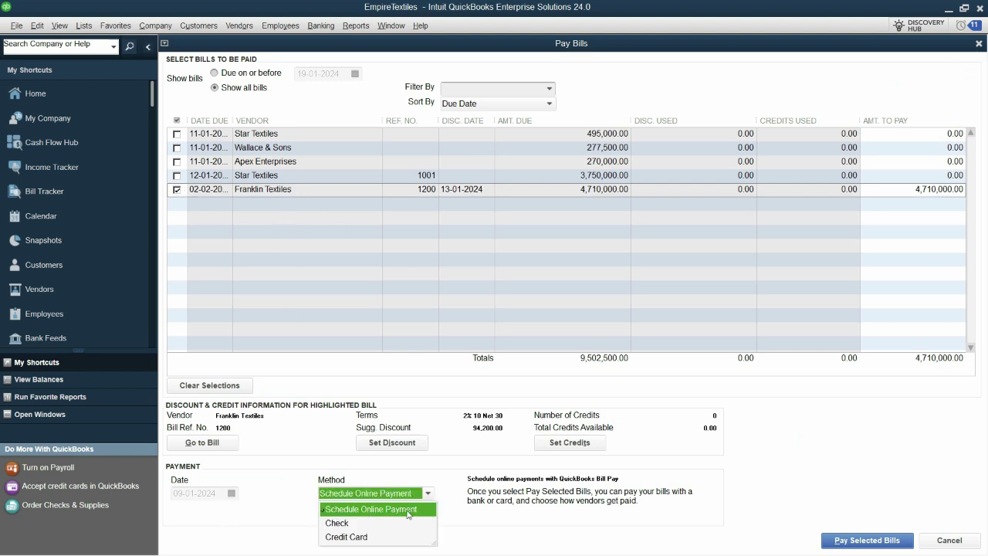
{"action": "left_click", "coordinate": [339, 523]}
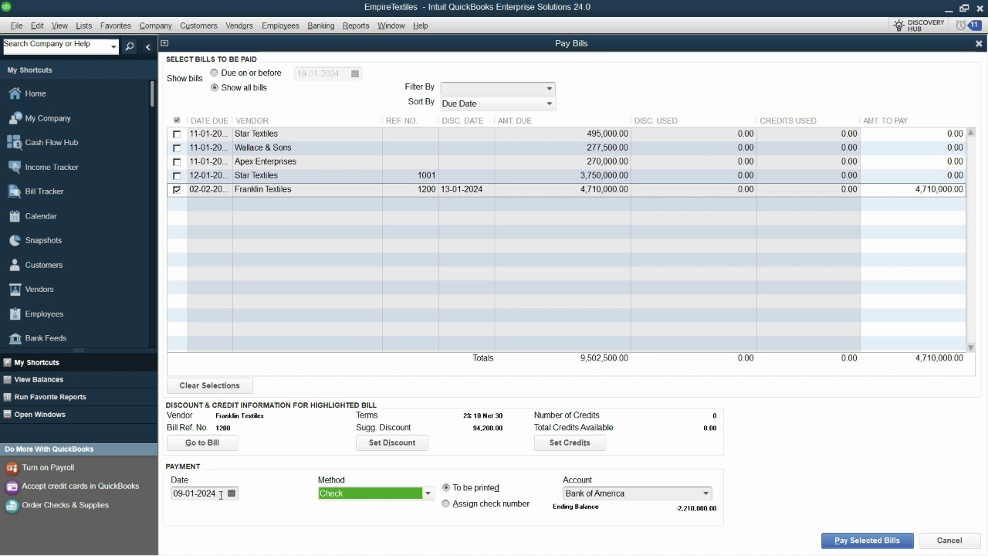
{"action": "left_click", "coordinate": [221, 495]}
{"action": "key", "text": "alt+Tab"}
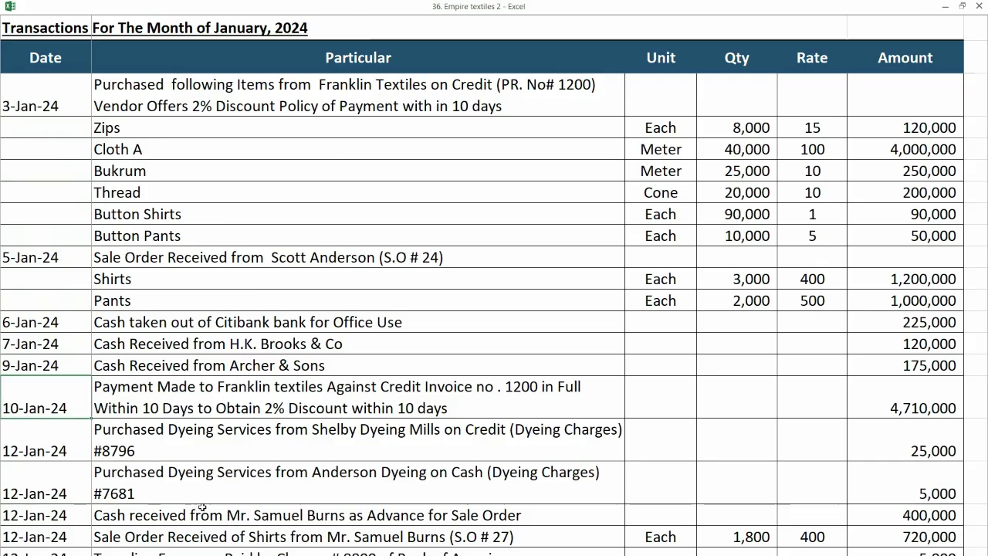
{"action": "key", "text": "alt+Tab"}
{"action": "type", "text": "1001"}
{"action": "key", "text": "Tab"}
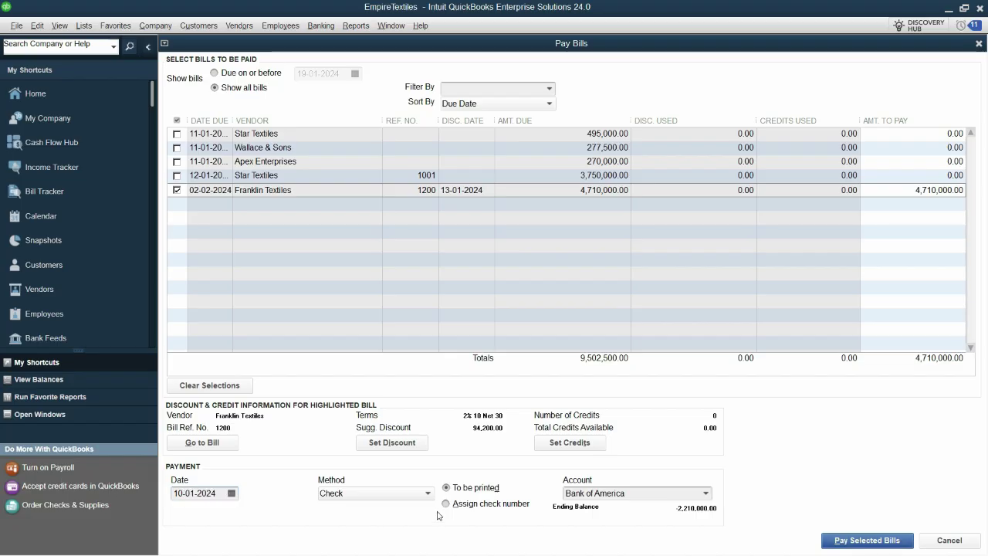
{"action": "key", "text": "alt+Tab"}
Change the 10-Jan-24 Excel description to 'Payment Made in Chq 209023 From CITI Bank'
{"action": "double_click", "coordinate": [462, 401]}
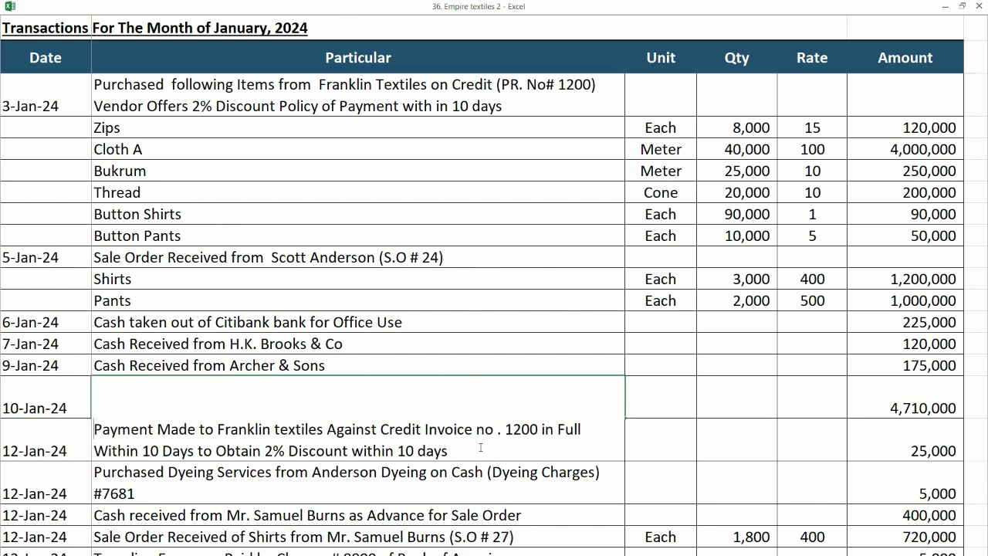
{"action": "left_click", "coordinate": [218, 430]}
{"action": "type", "text": "By"}
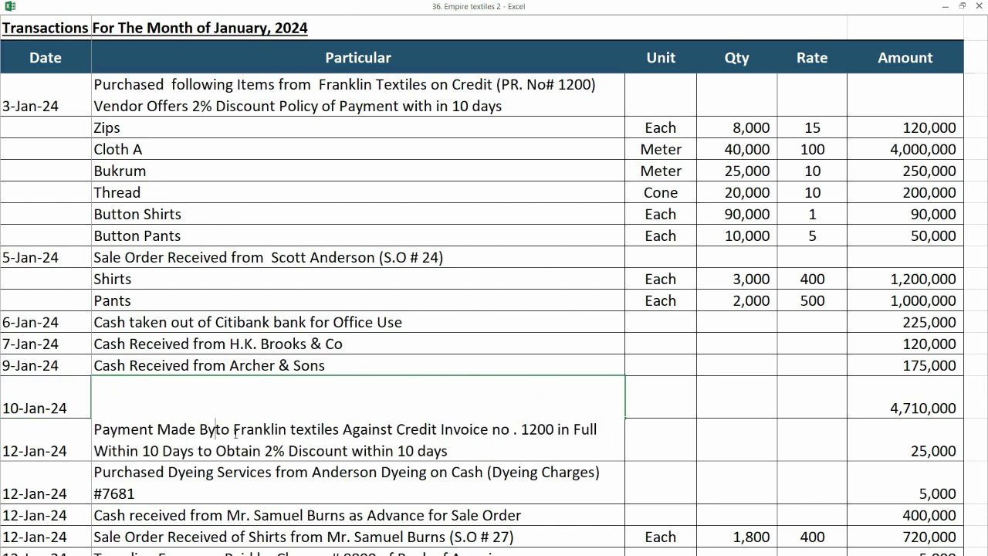
{"action": "key", "text": "BackSpace"}
{"action": "key", "text": "BackSpace"}
{"action": "key", "text": "BackSpace"}
{"action": "type", "text": "From "}
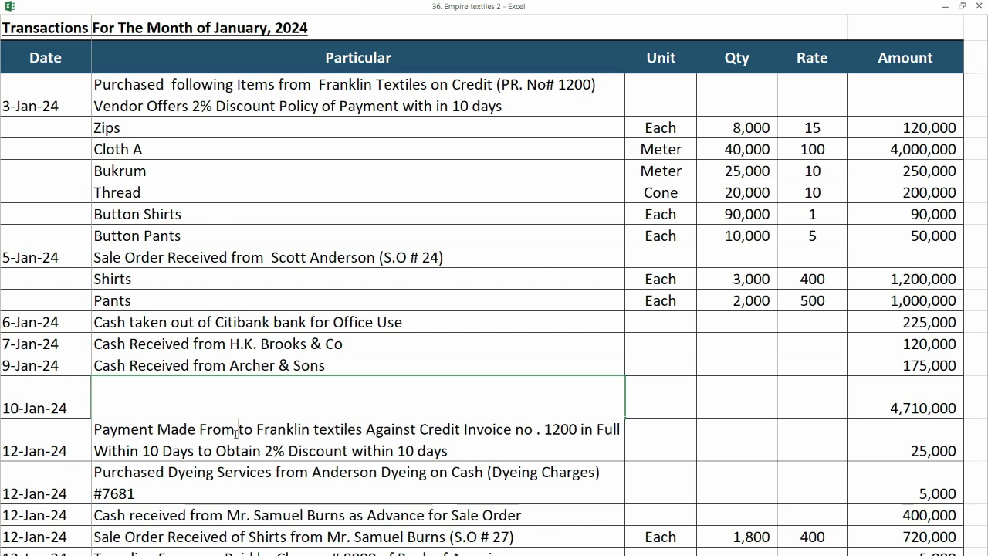
{"action": "type", "text": "CITI "}
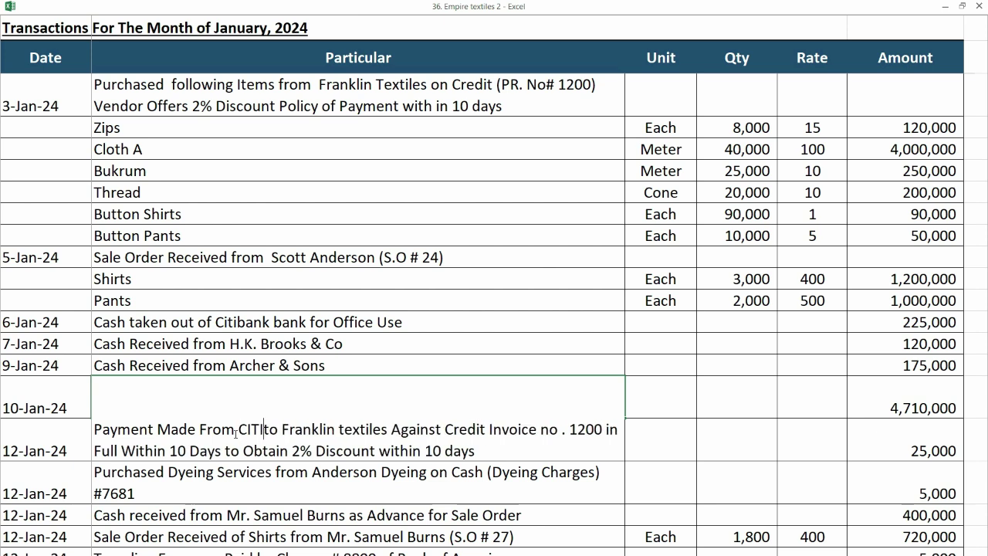
{"action": "type", "text": "Banm"}
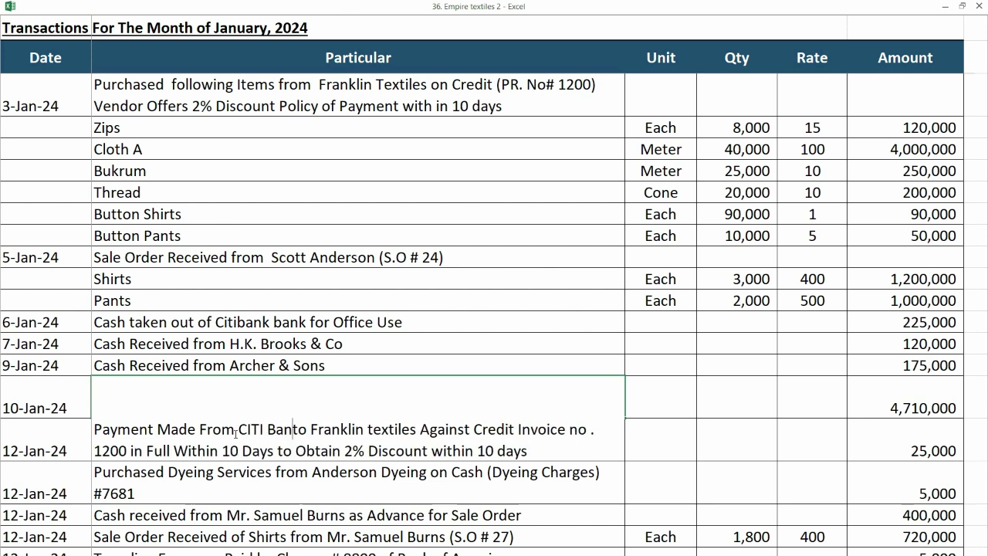
{"action": "type", "text": "k "}
{"action": "type", "text": "in Chq"}
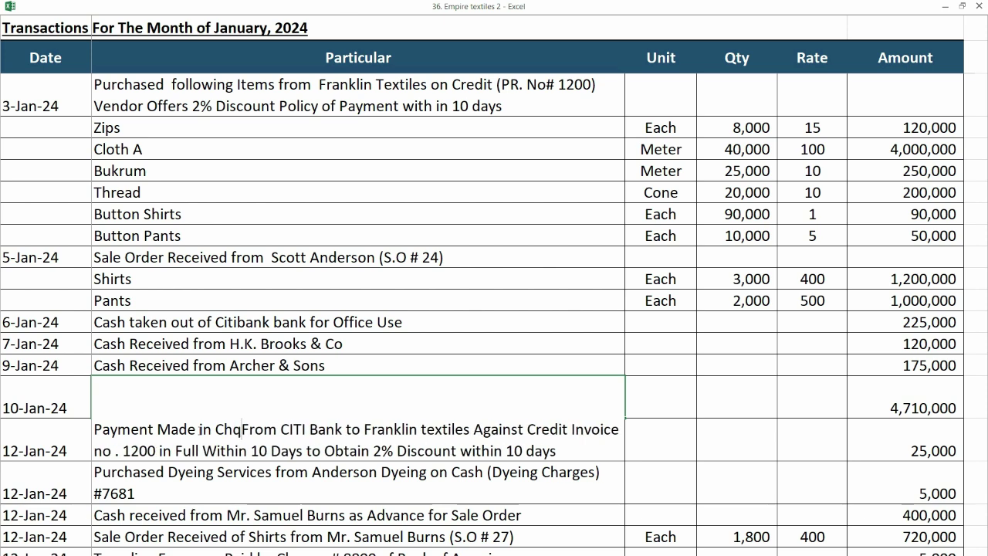
{"action": "type", "text": " 209023"}
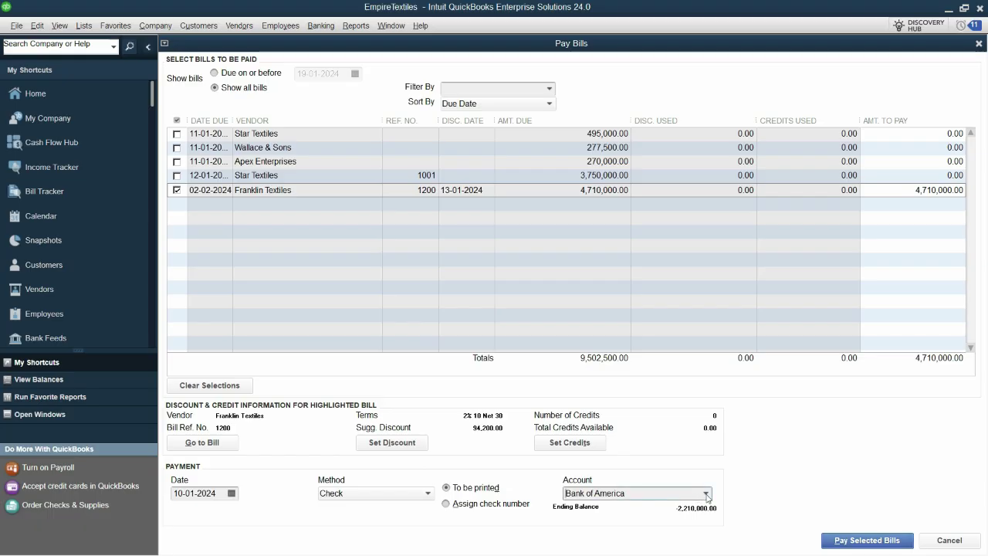
{"action": "left_click", "coordinate": [705, 493]}
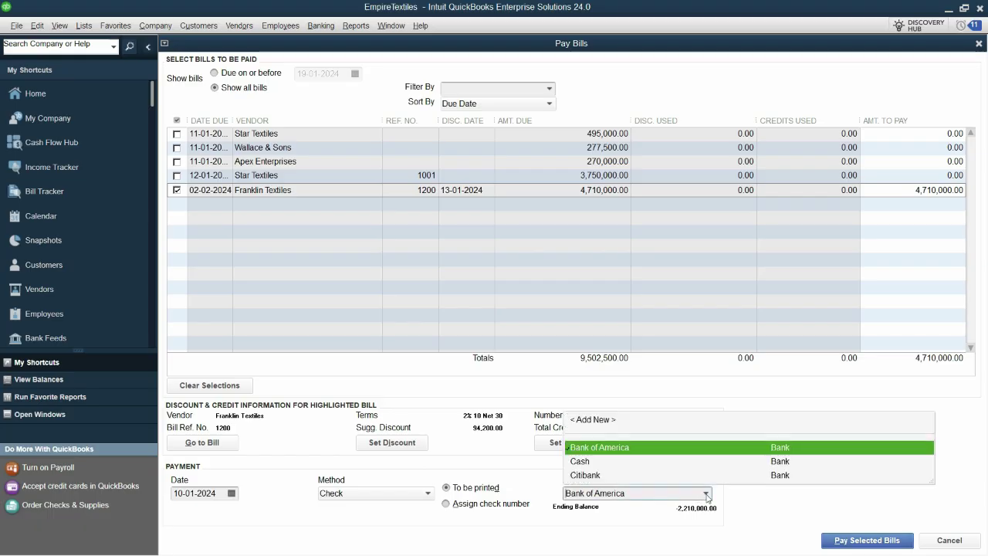
Pay the Franklin bill from Cash, posting its 94,200.00 discount to Discount Received
{"action": "left_click", "coordinate": [661, 462]}
{"action": "key", "text": "Return"}
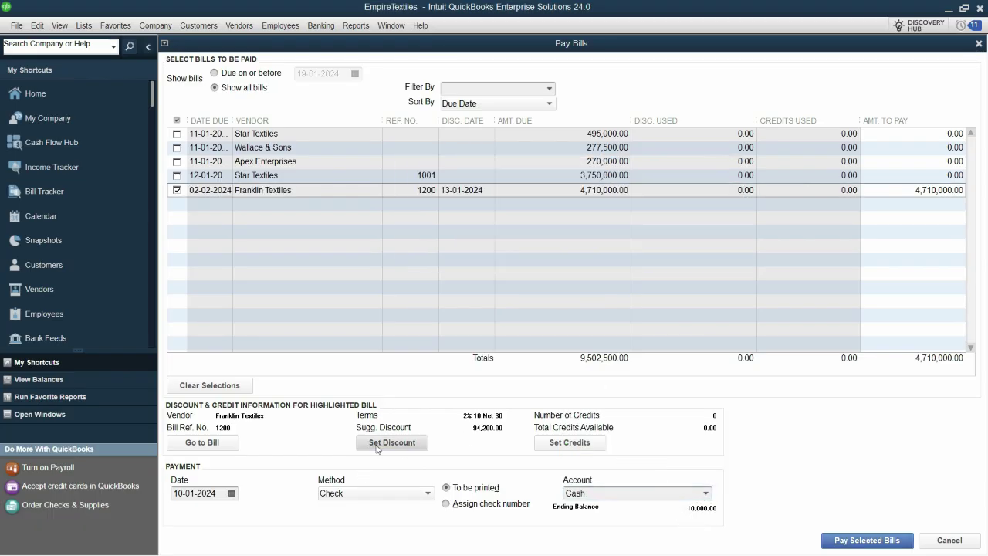
{"action": "left_click", "coordinate": [378, 444]}
{"action": "left_click", "coordinate": [481, 327]}
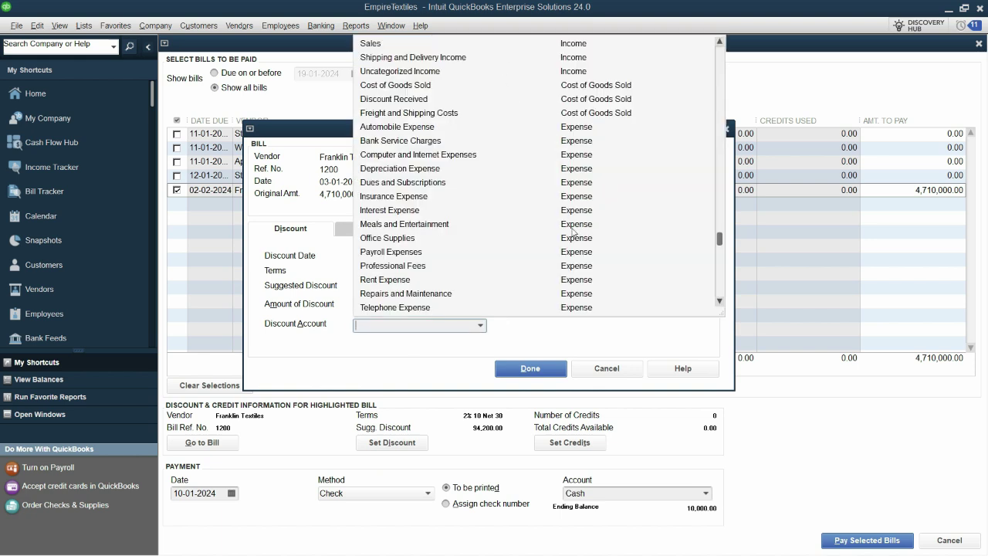
{"action": "left_click", "coordinate": [396, 101]}
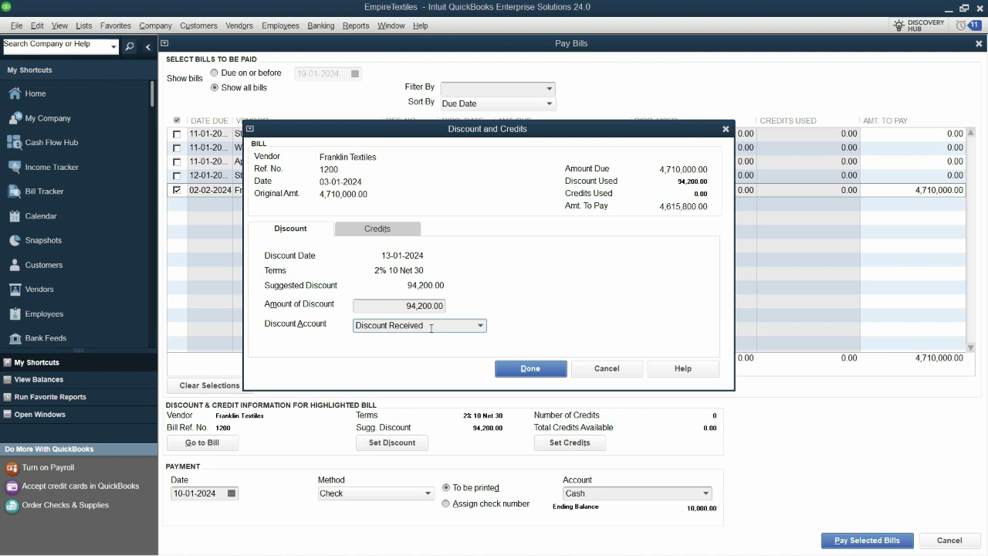
{"action": "left_click", "coordinate": [531, 368]}
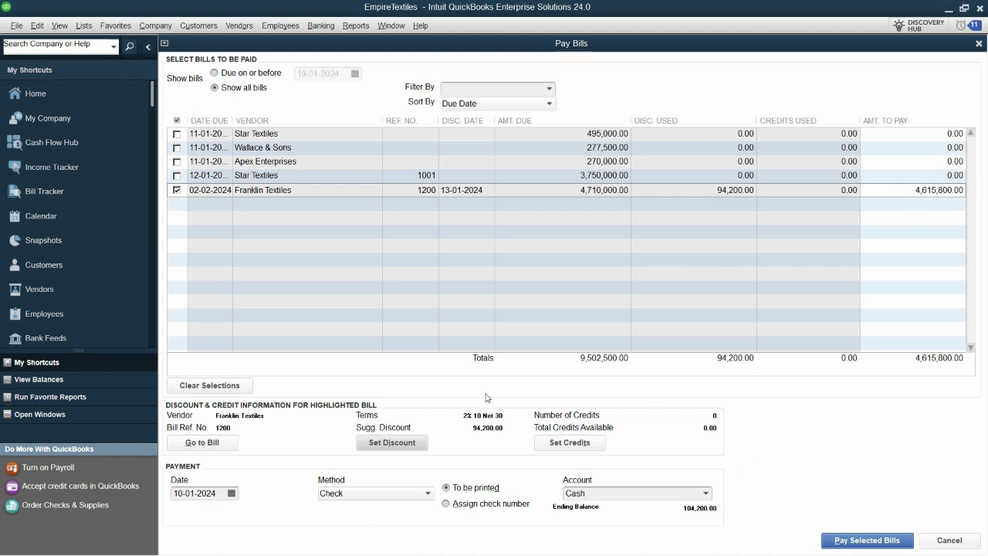
{"action": "left_click", "coordinate": [856, 542]}
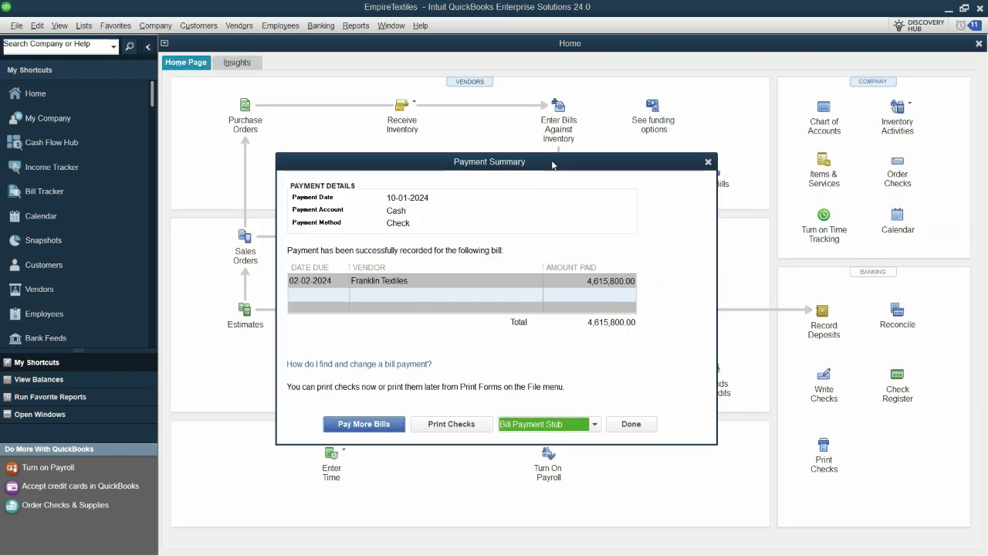
Close the Payment Summary for the 4,615,800.00 payment and reopen Pay Bills
{"action": "left_click_drag", "start_coordinate": [552, 165], "coordinate": [626, 114]}
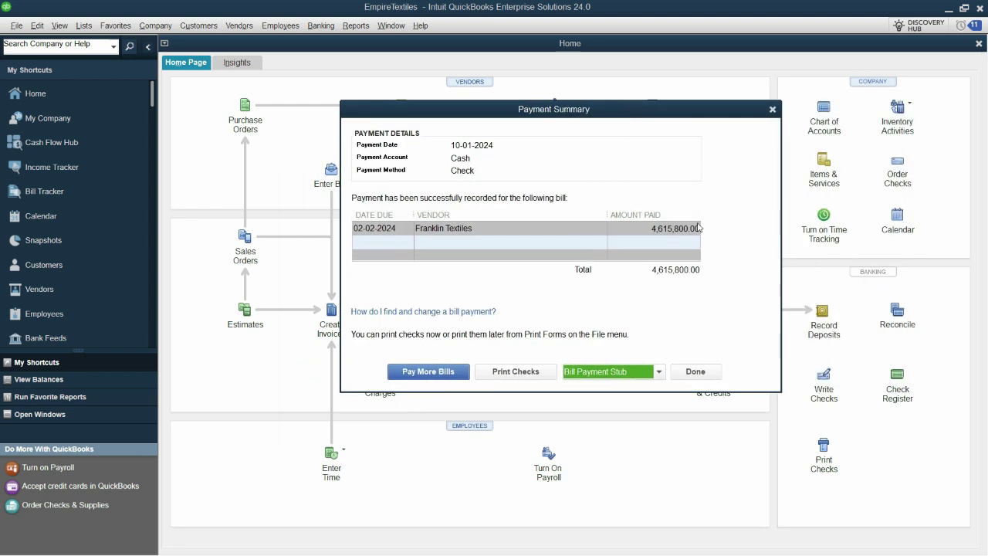
{"action": "left_click", "coordinate": [694, 373]}
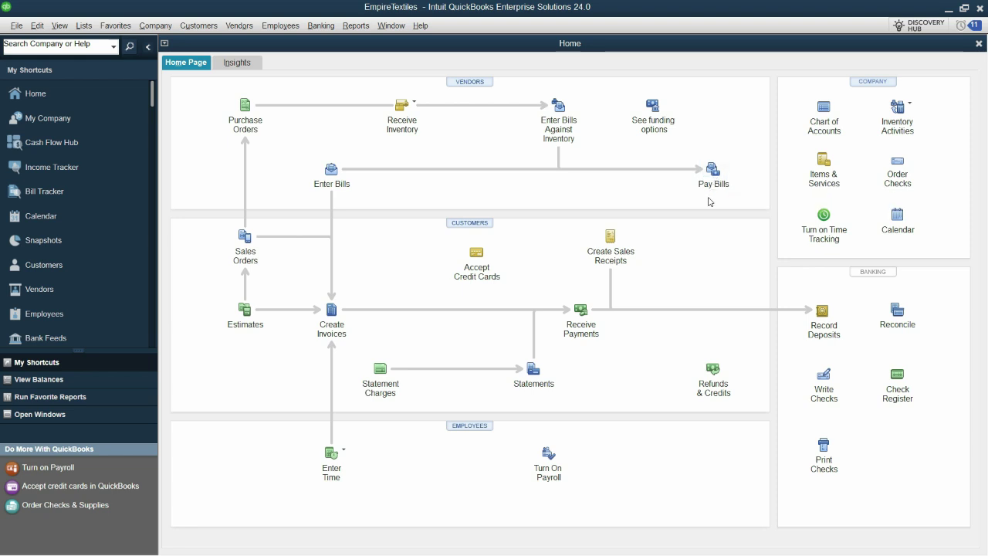
{"action": "left_click", "coordinate": [712, 171]}
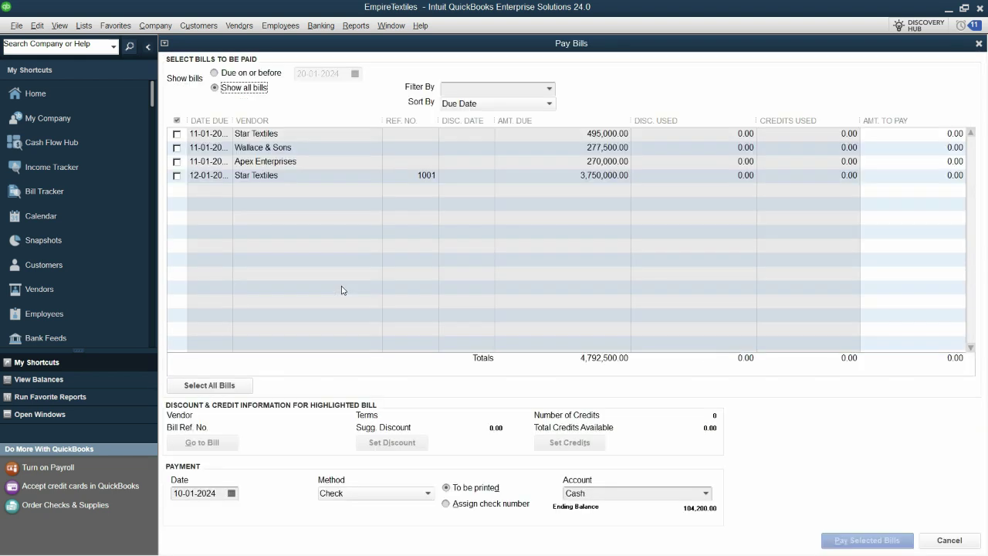
Tick the 495,000.00 Star Textiles bill for payment and open its discount settings
{"action": "left_click", "coordinate": [618, 139]}
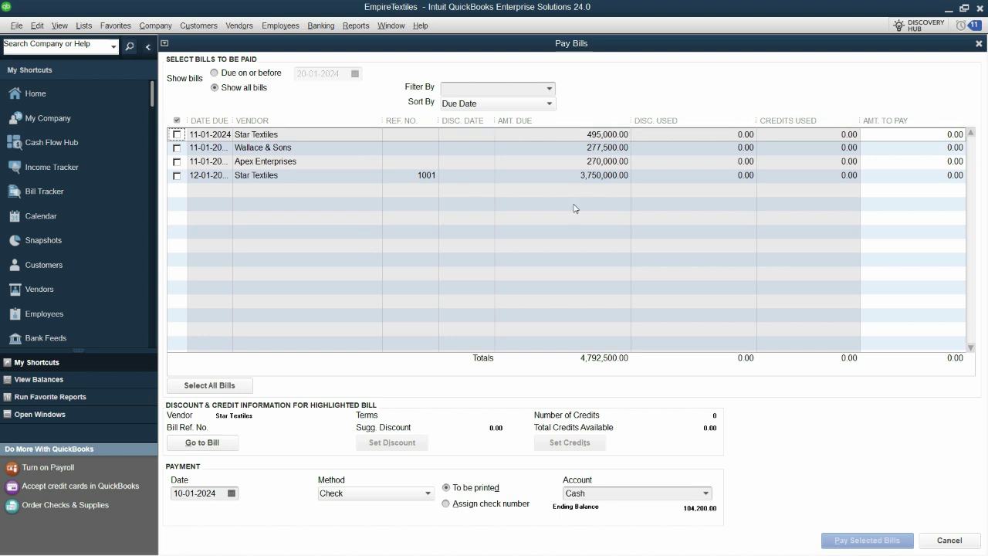
{"action": "left_click", "coordinate": [177, 135]}
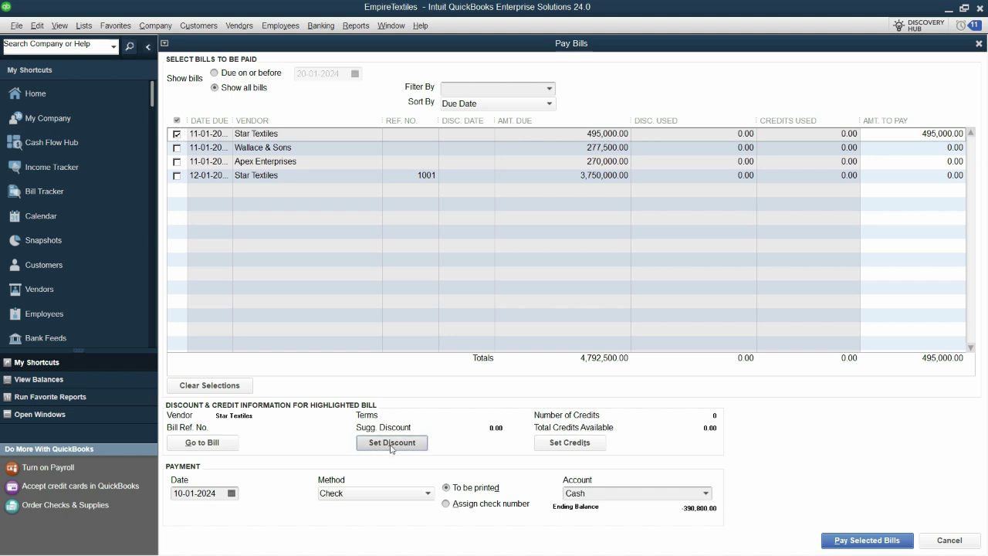
{"action": "left_click", "coordinate": [392, 443]}
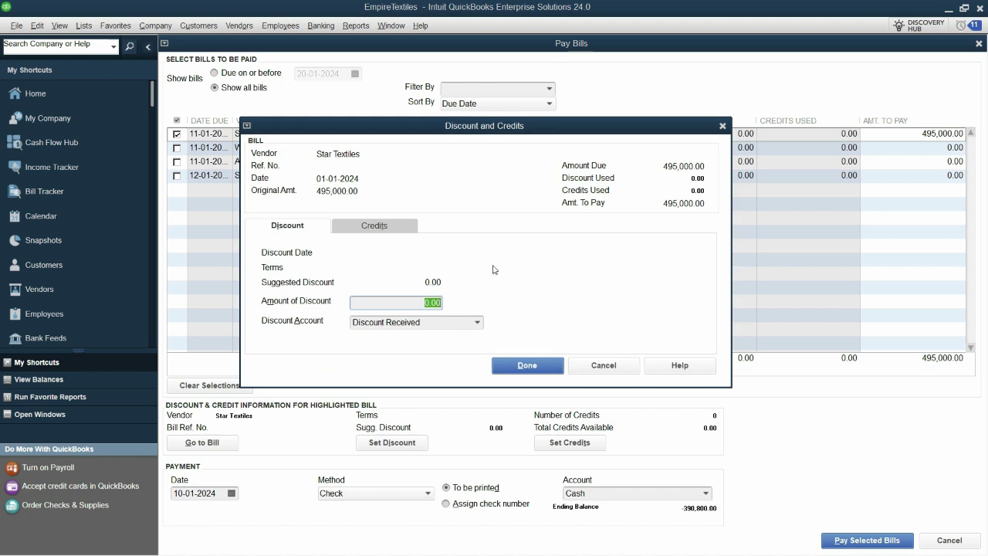
Apply a manual 5,000.00 discount to the Star Textiles bill, keeping Cash, and close Pay Bills without recording the payment
{"action": "type", "text": "50"}
{"action": "key", "text": "Tab"}
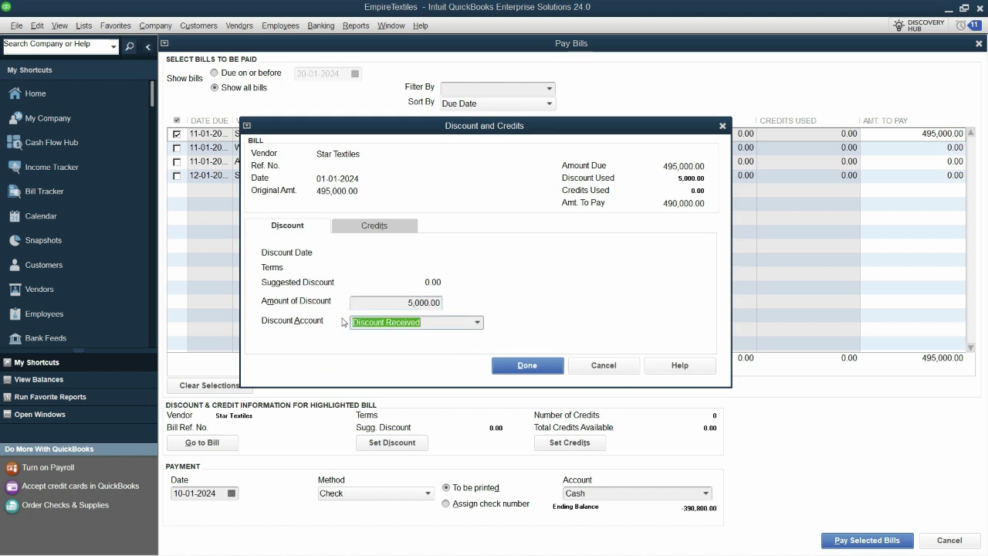
{"action": "left_click", "coordinate": [525, 366]}
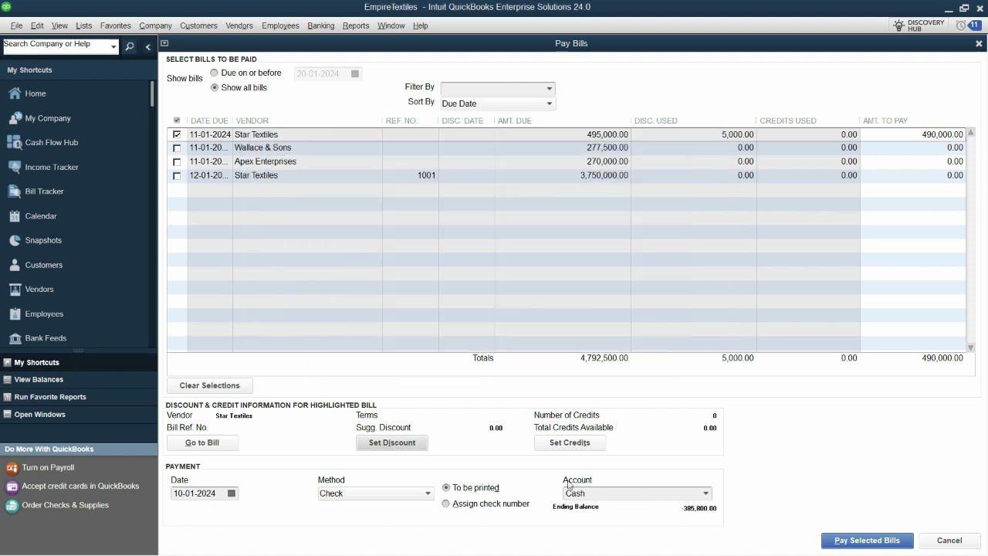
{"action": "left_click", "coordinate": [706, 494]}
{"action": "left_click", "coordinate": [706, 494]}
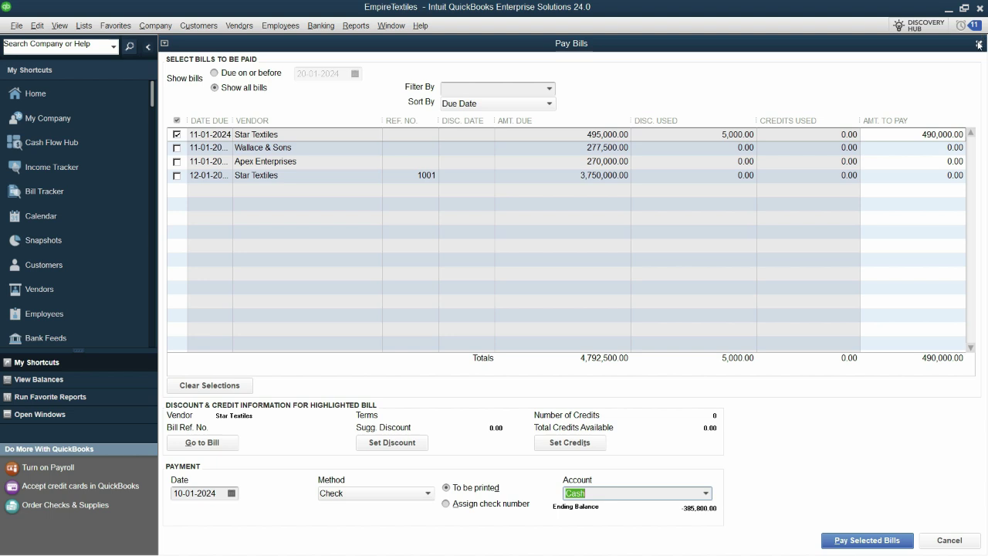
{"action": "left_click", "coordinate": [979, 44]}
{"action": "left_click", "coordinate": [494, 185]}
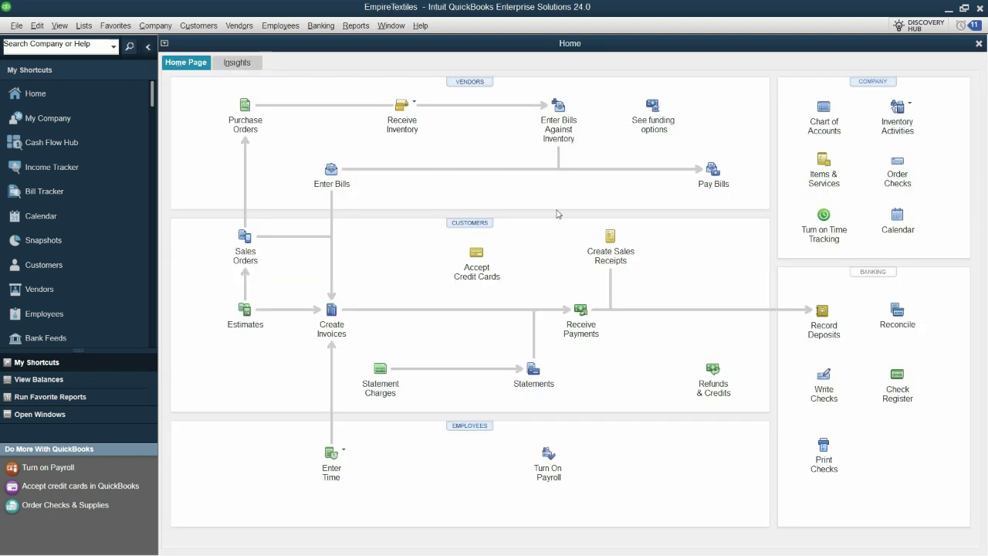
{"action": "left_click", "coordinate": [356, 25]}
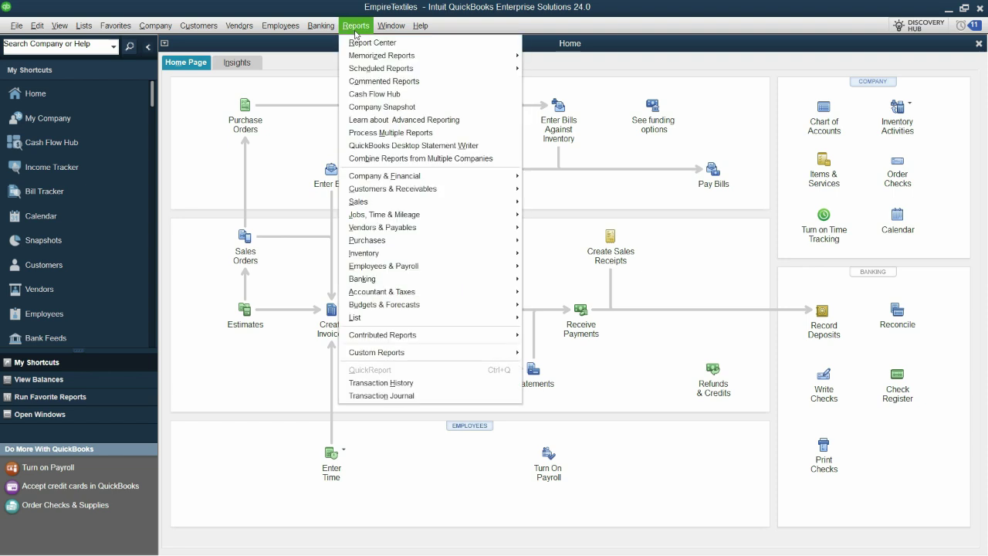
{"action": "mouse_move", "coordinate": [483, 176]}
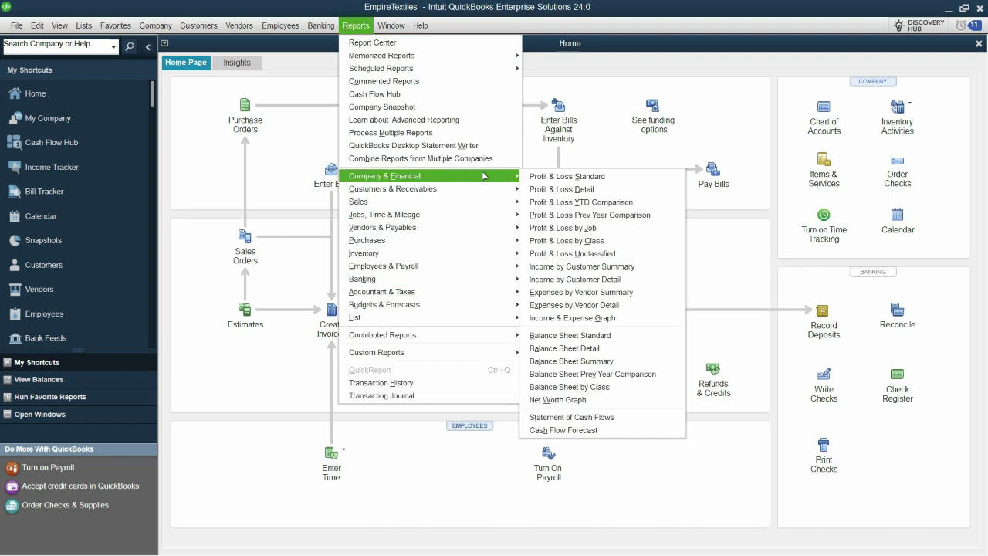
{"action": "left_click", "coordinate": [575, 177]}
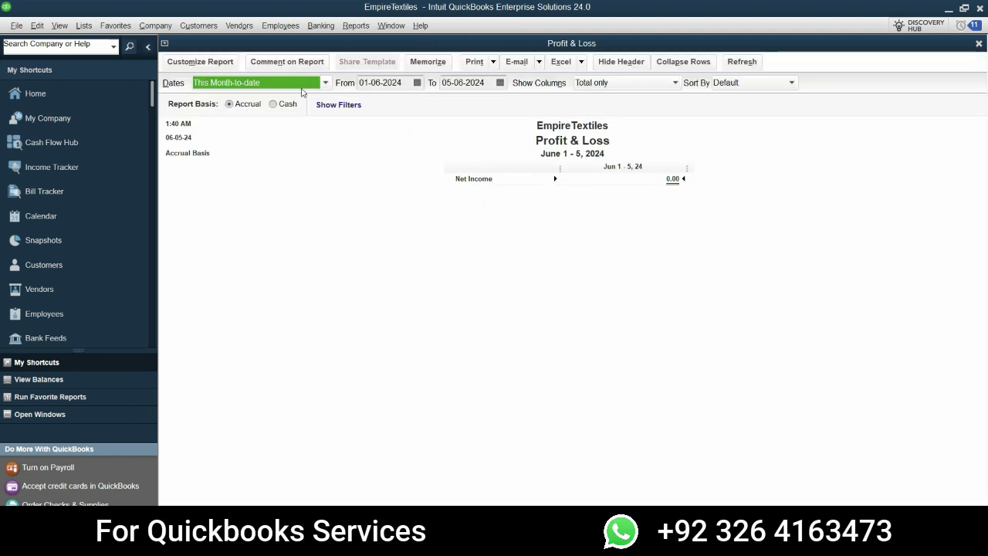
{"action": "left_click", "coordinate": [302, 85]}
{"action": "left_click", "coordinate": [234, 100]}
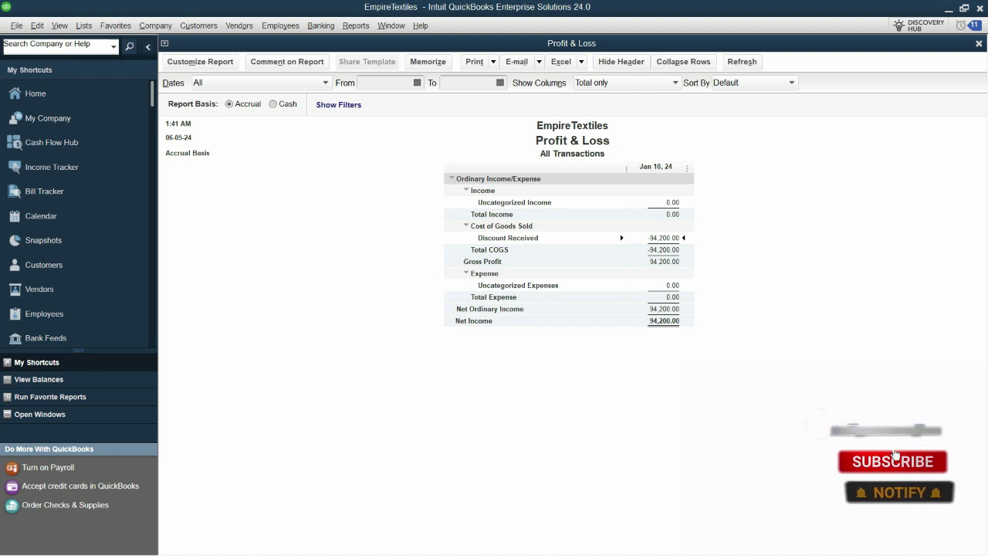
{"action": "key", "text": "Escape"}
{"action": "left_click", "coordinate": [563, 247]}
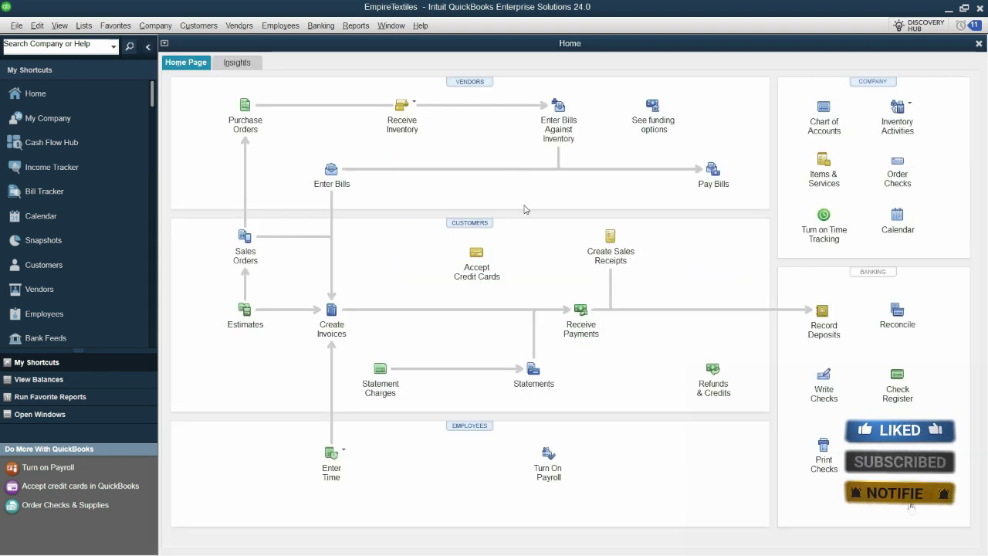